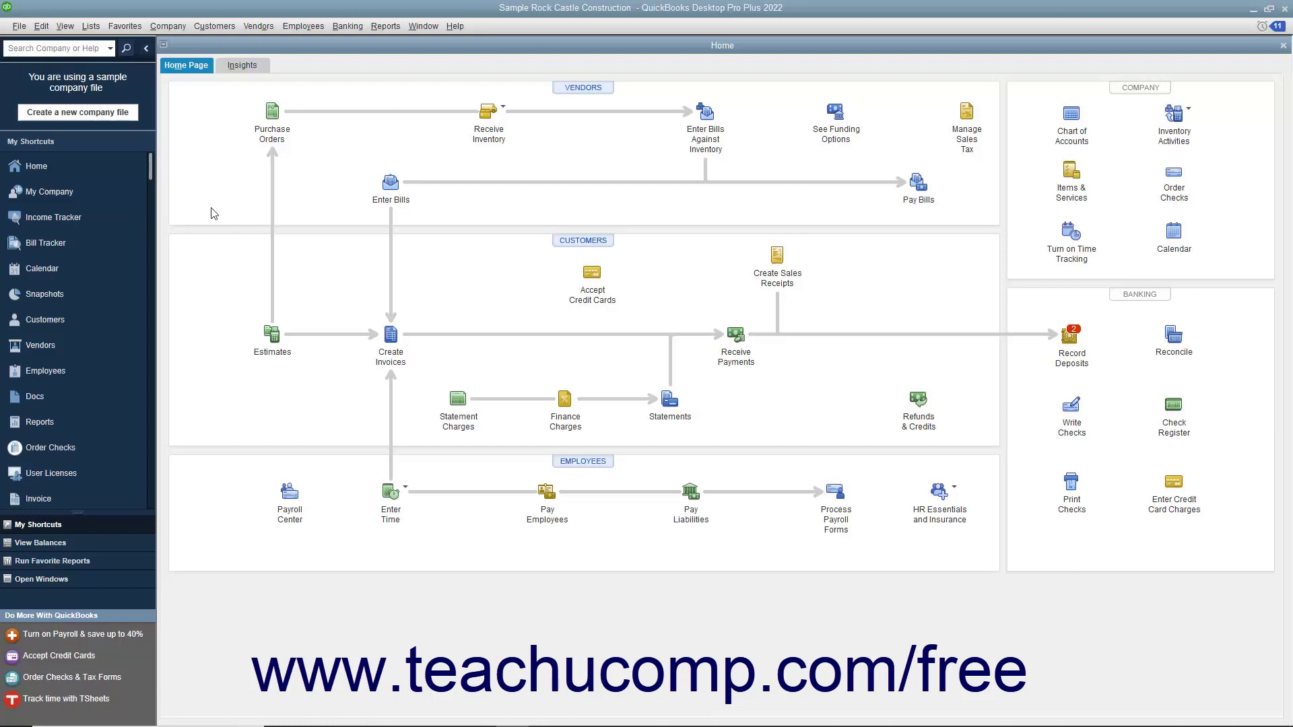
# Start a blank invoice 1100 on the Rock Castle Invoice template.
pyautogui.click(214, 26)
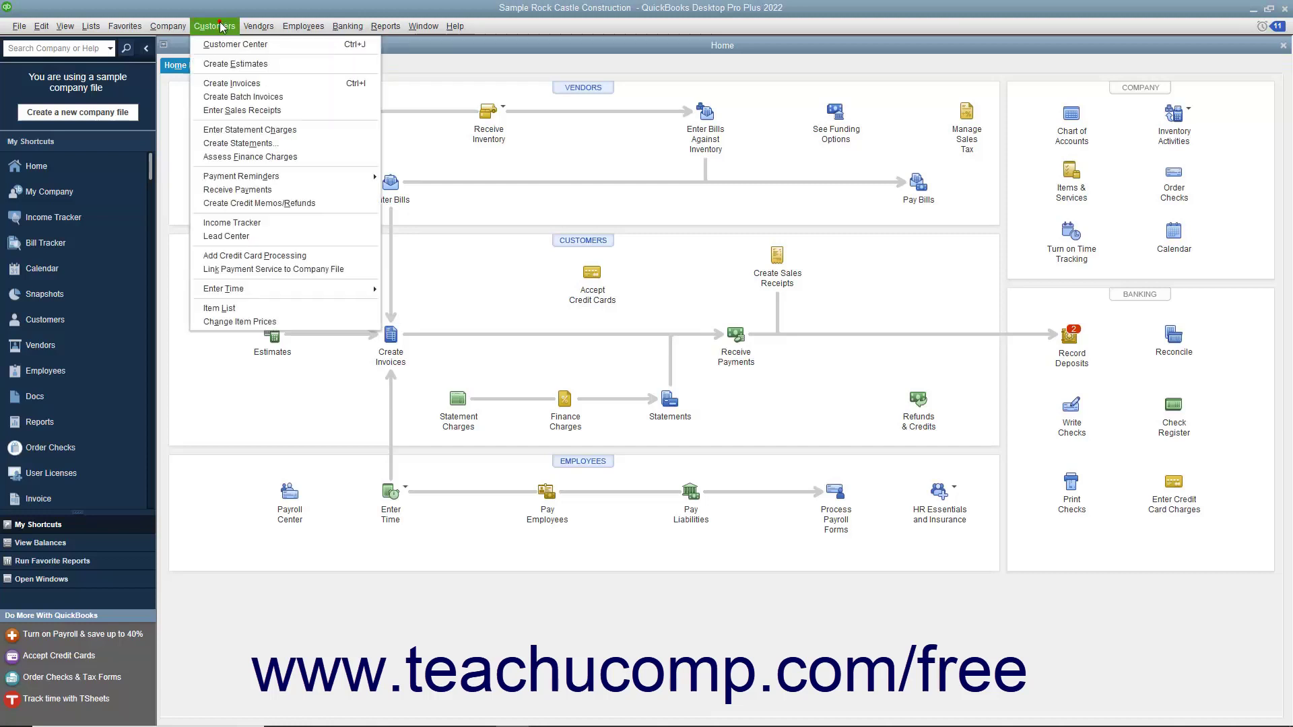
pyautogui.click(225, 89)
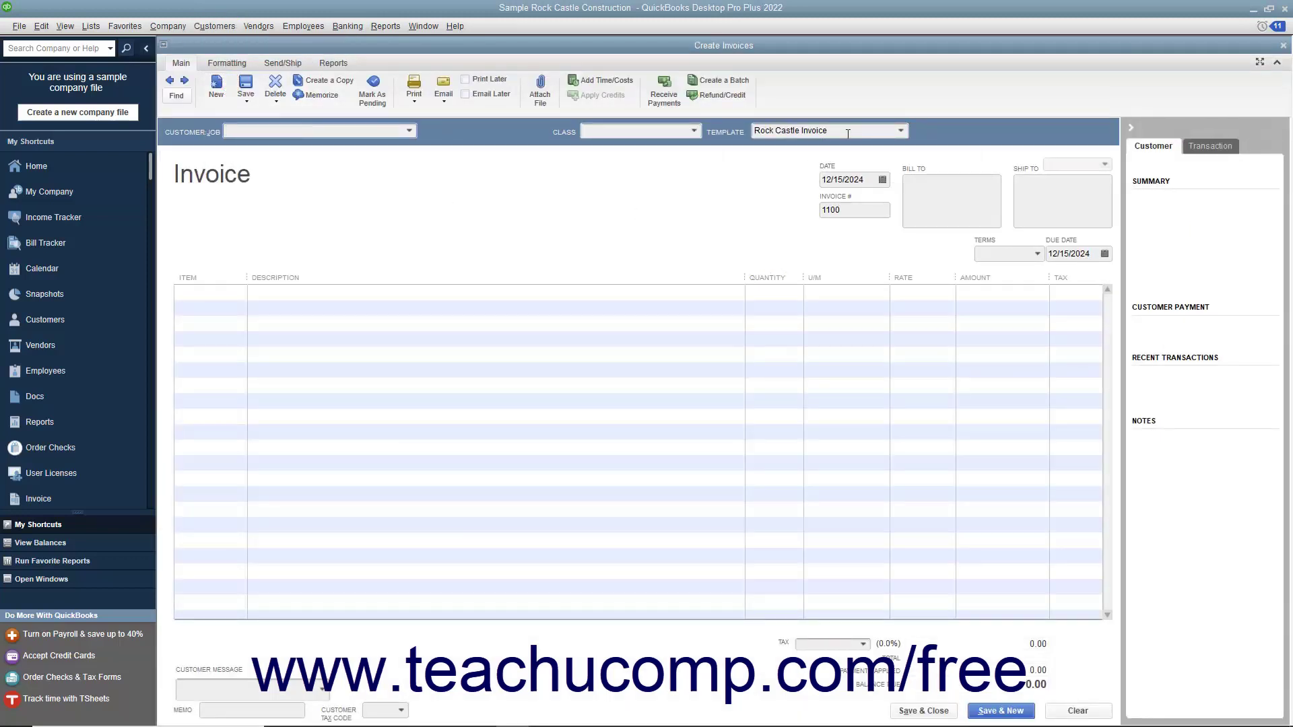
pyautogui.click(901, 131)
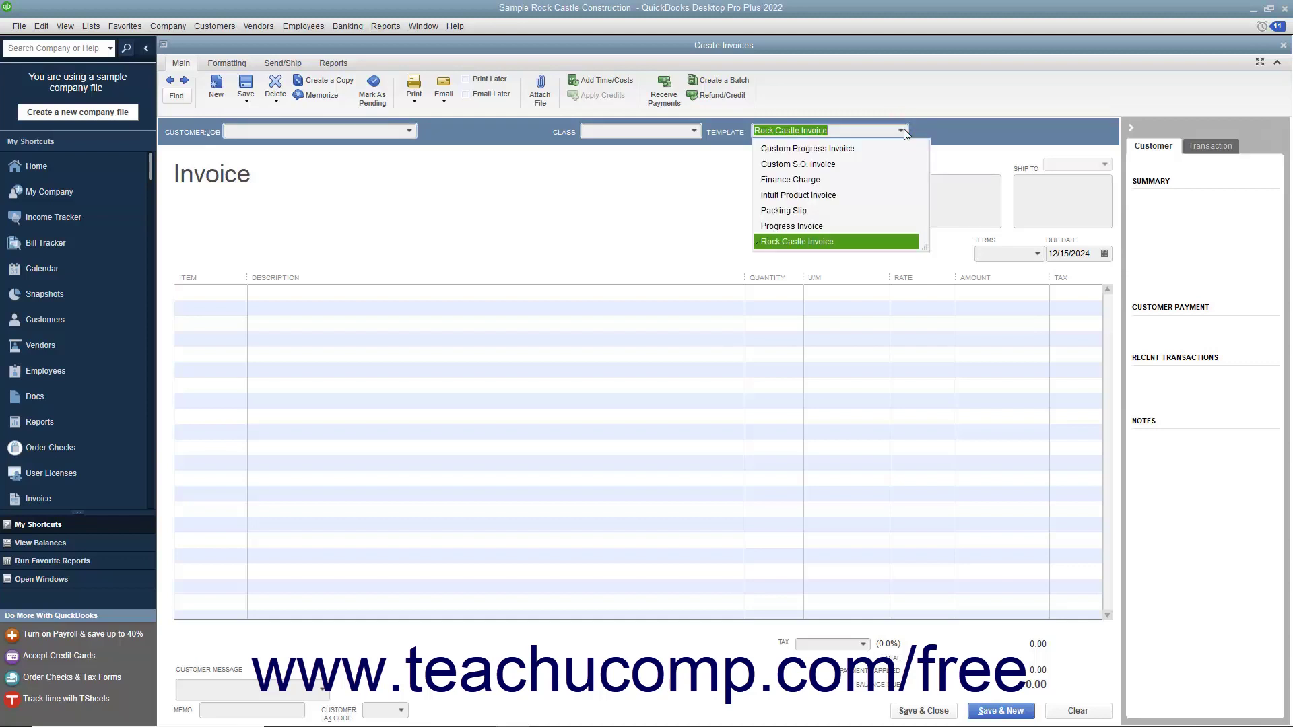
pyautogui.click(902, 132)
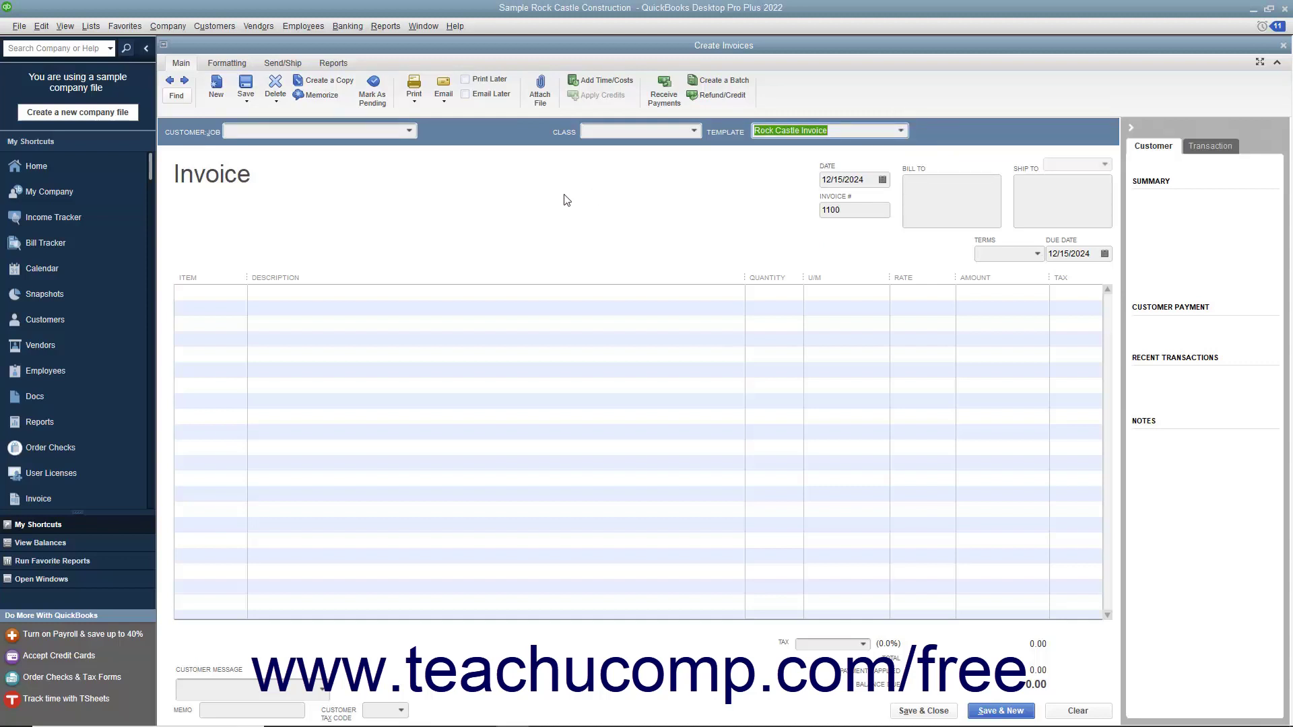
pyautogui.click(410, 131)
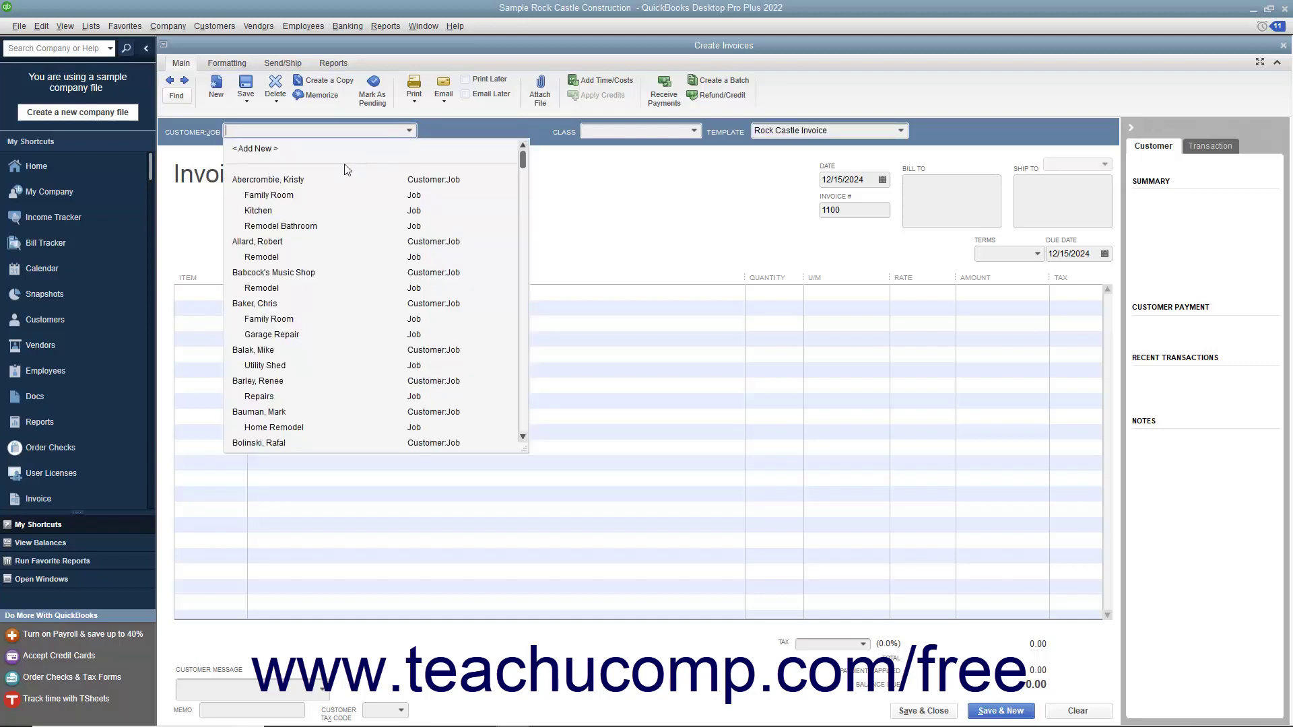
# Bill the first listed customer without her estimate; review addresses, Net 30 terms and San Tomas tax.
pyautogui.click(297, 184)
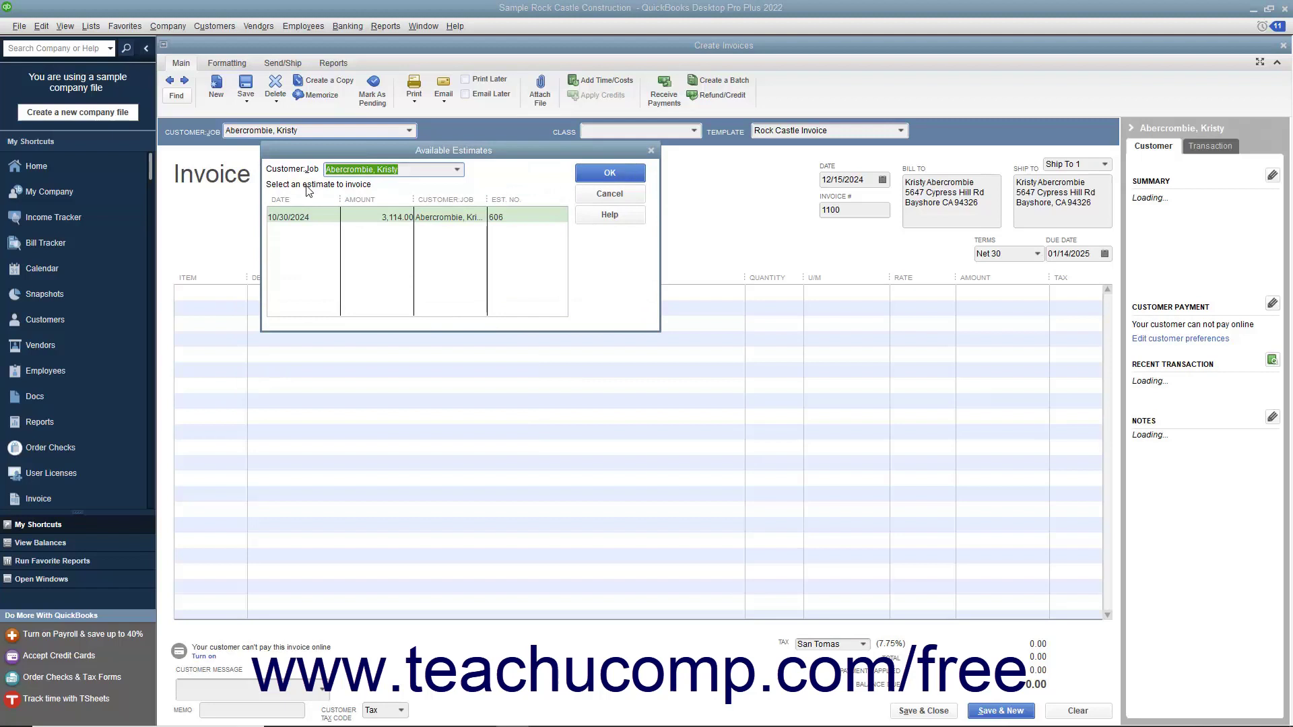
pyautogui.click(608, 195)
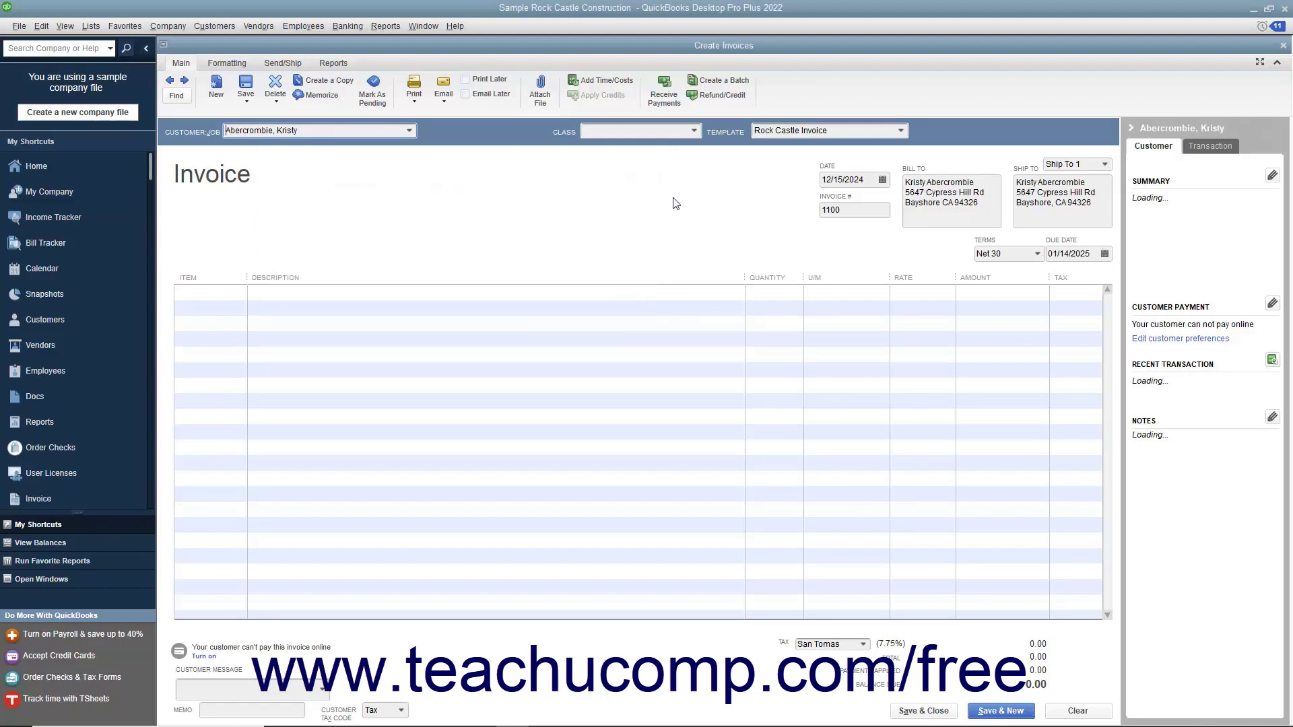
pyautogui.click(930, 202)
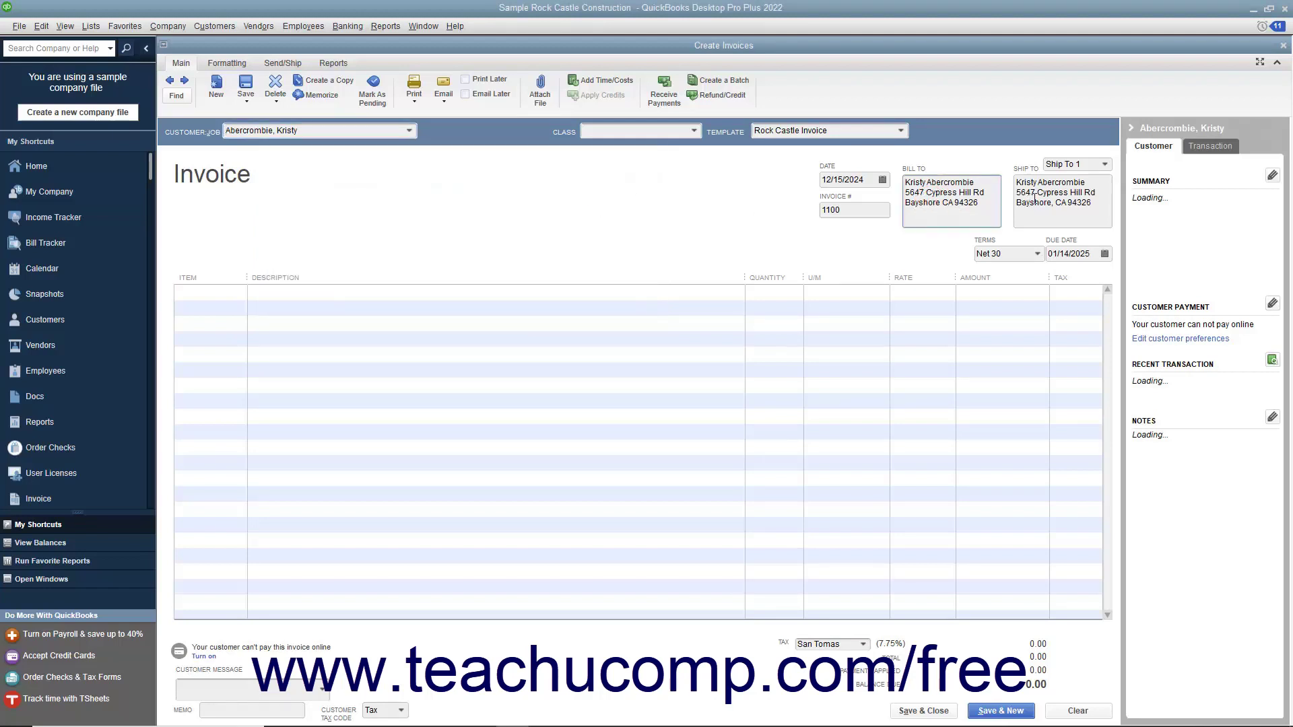
pyautogui.moveTo(1026, 202); pyautogui.dragTo(1036, 193)
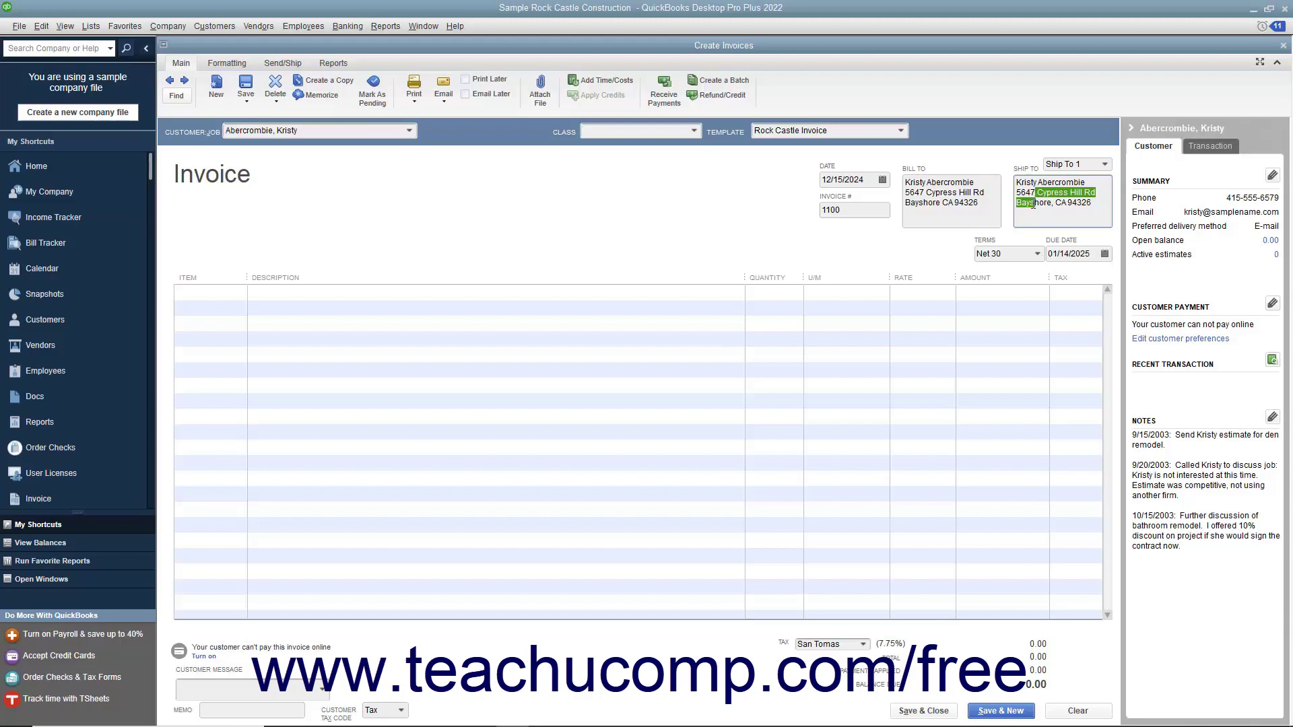
pyautogui.click(1005, 253)
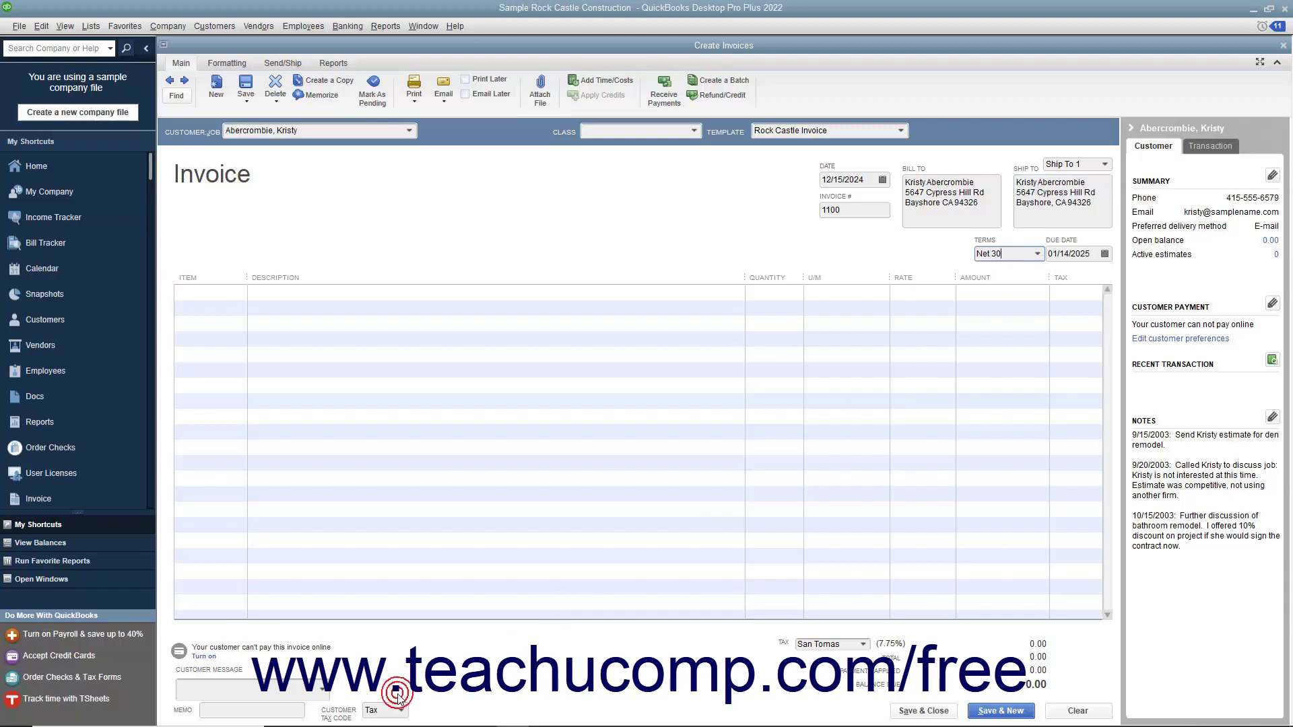
pyautogui.click(784, 652)
# Date the invoice December 15, 2024 using the calendar.
pyautogui.click(883, 180)
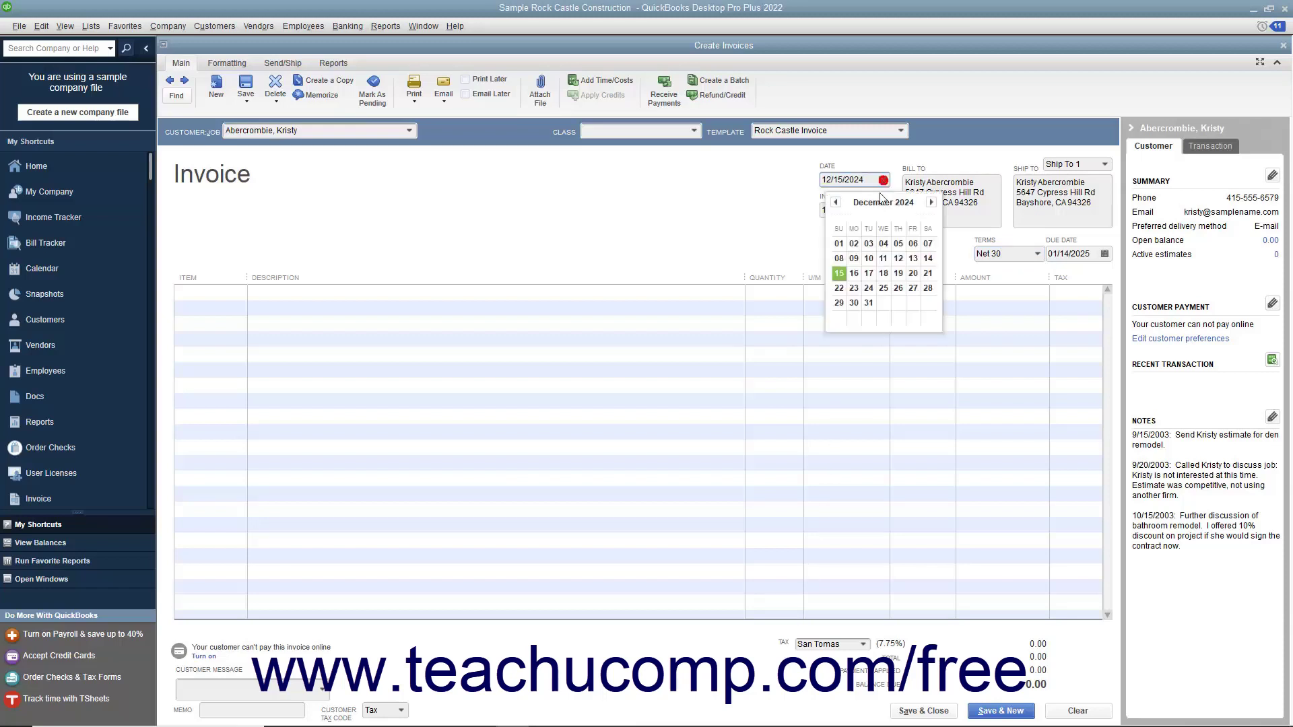
pyautogui.click(839, 273)
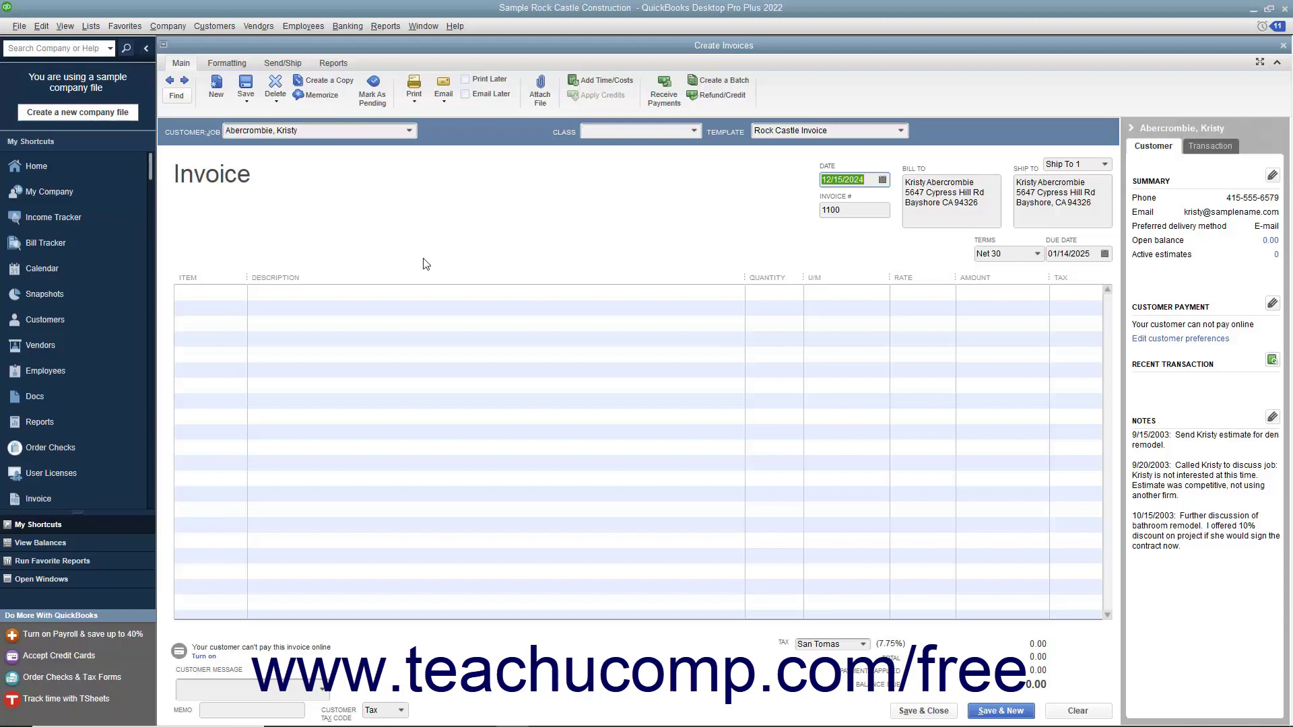
pyautogui.click(223, 292)
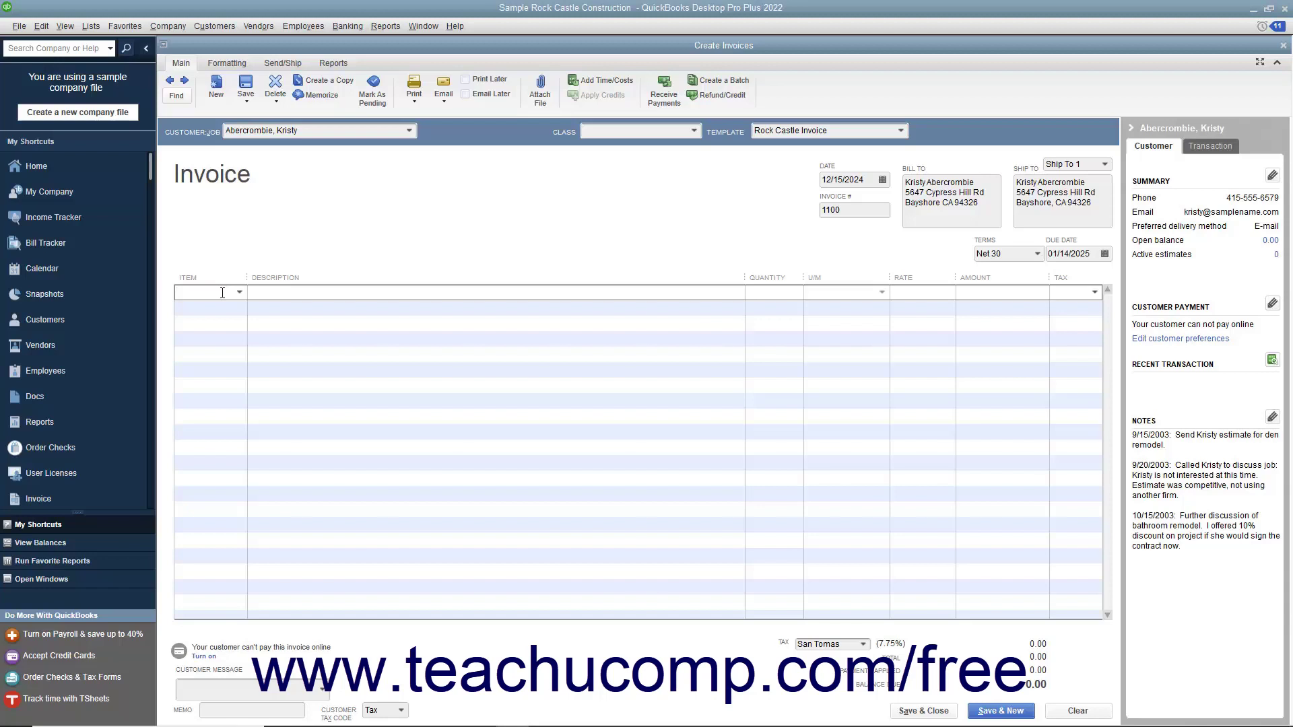
# Add an Installation labor line with quantity 1 at 35.00.
pyautogui.click(240, 293)
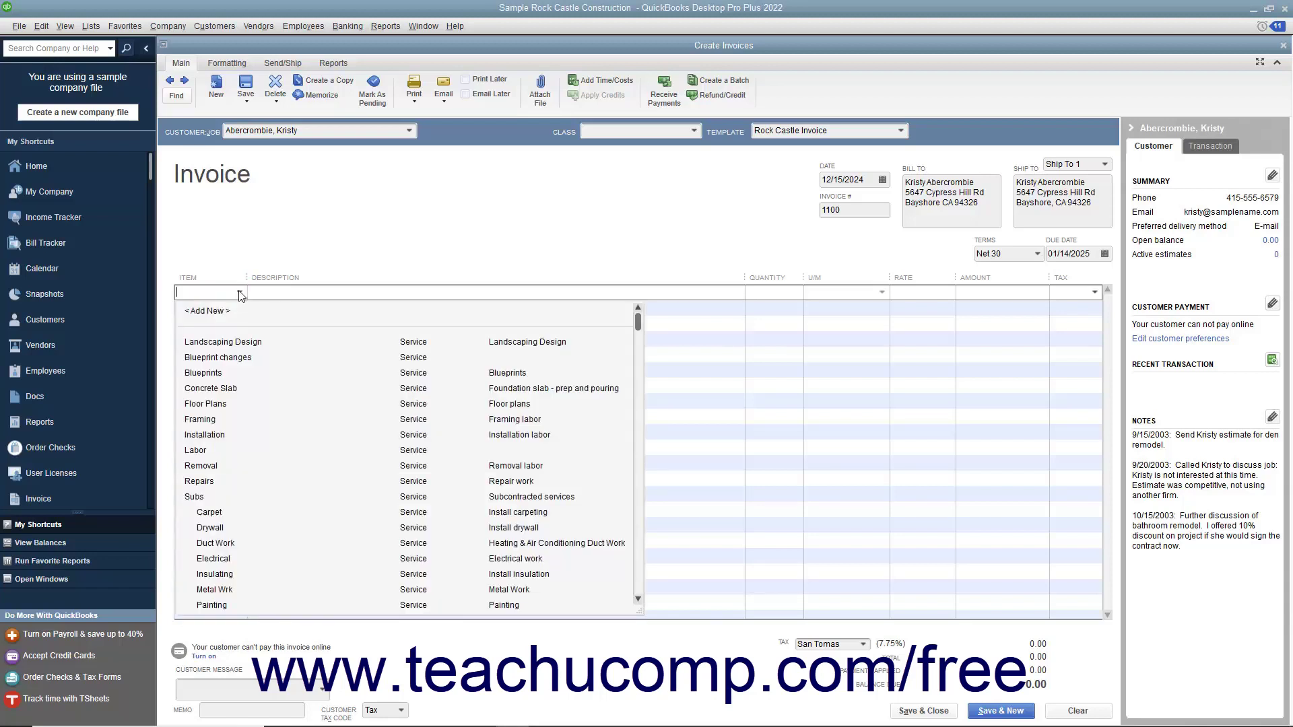
pyautogui.click(229, 436)
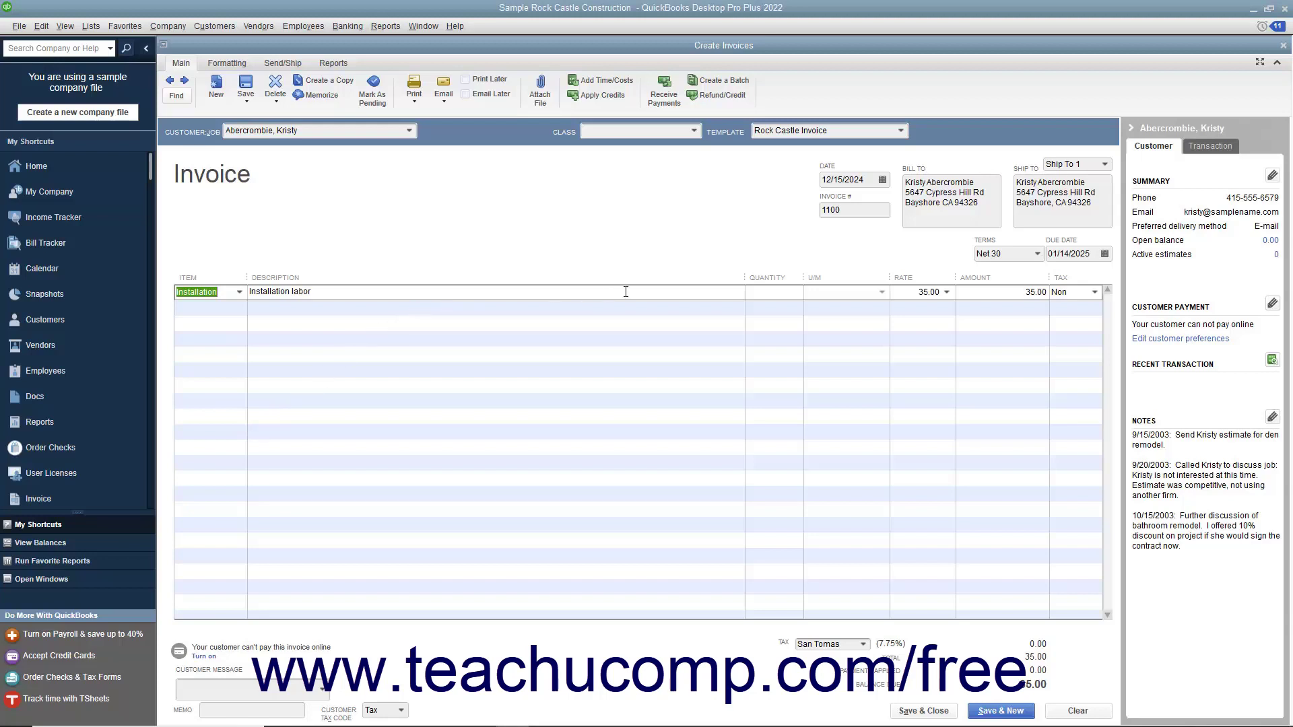
pyautogui.click(756, 294)
pyautogui.write('1')
pyautogui.press('Tab')
# Add an Appliance line described as 'Dishwasher' with amount 775.00.
pyautogui.click(233, 310)
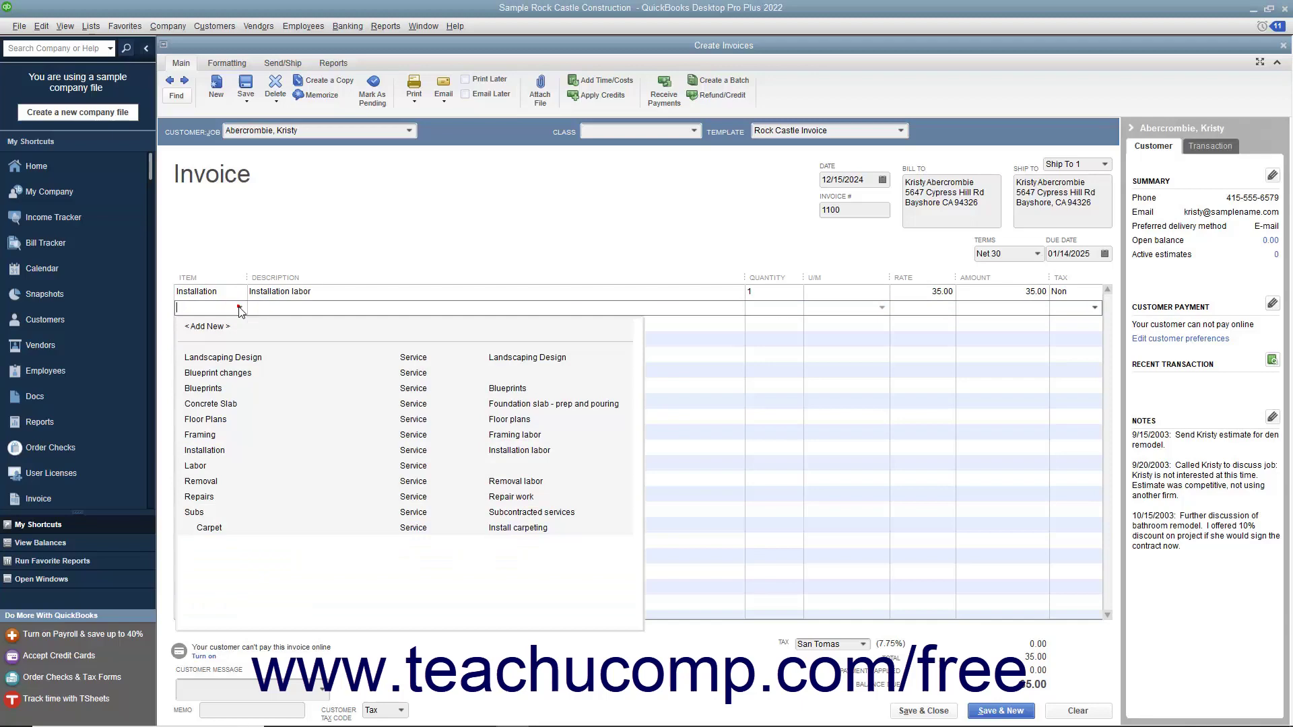
pyautogui.scroll(-10, 255, 471)
pyautogui.click(255, 458)
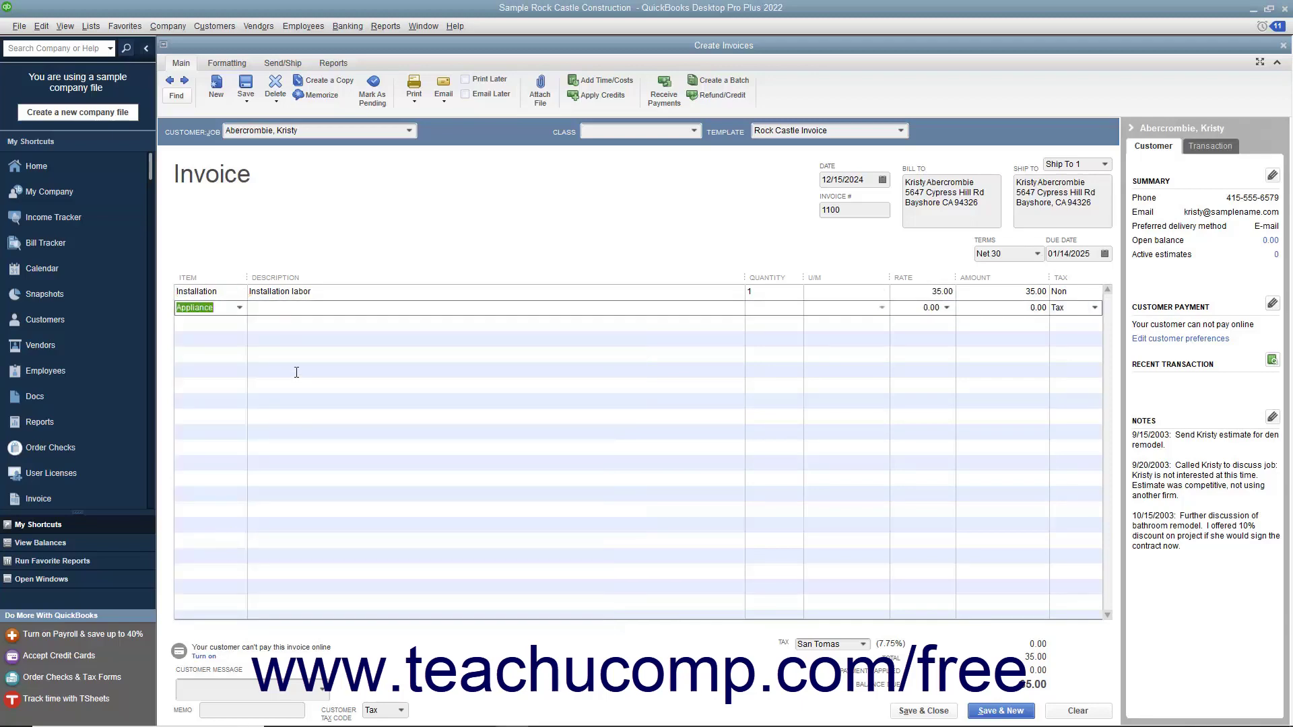
pyautogui.click(292, 311)
pyautogui.write('Dis')
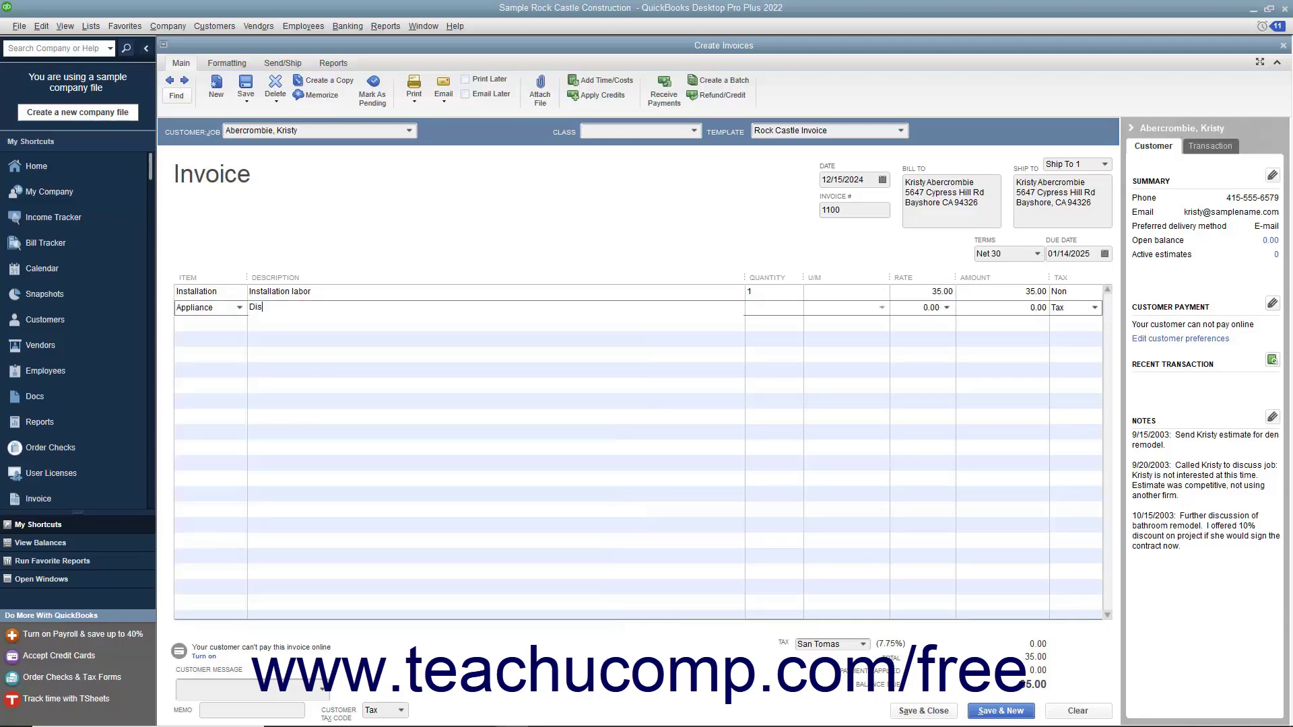
pyautogui.write('hwasher')
pyautogui.click(1009, 309)
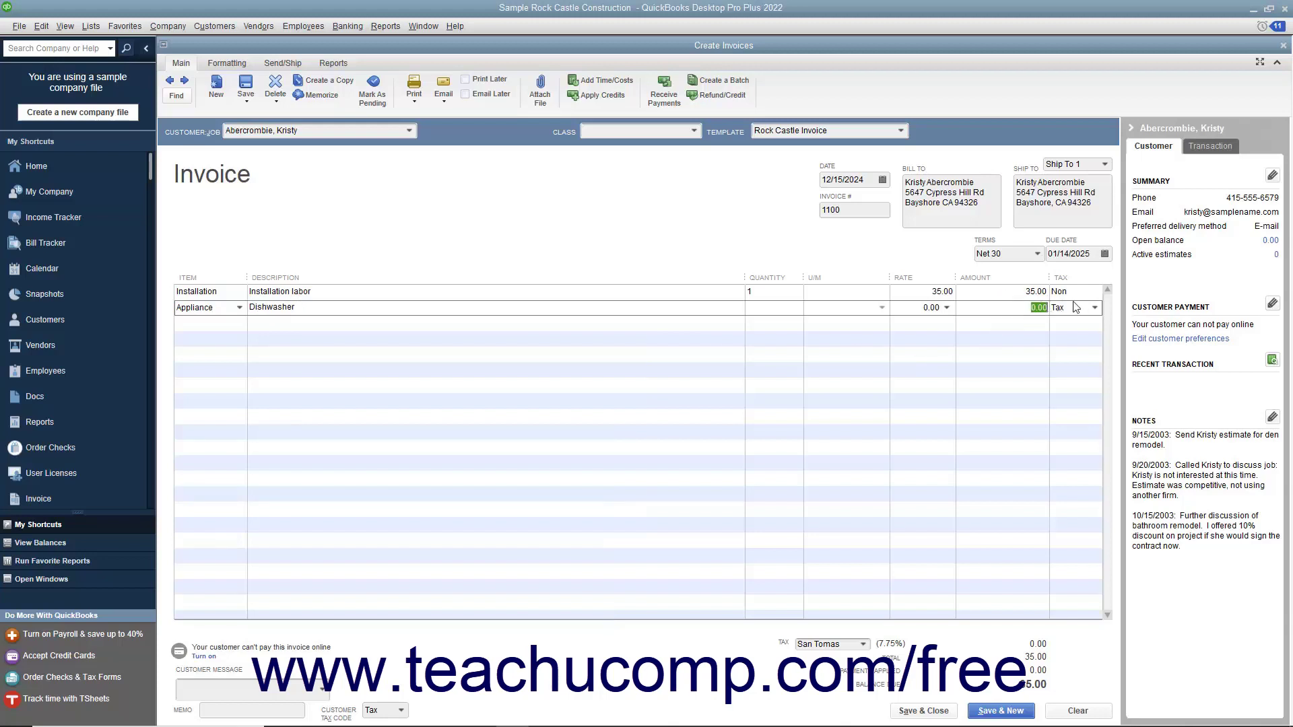
pyautogui.write('775')
pyautogui.press('Tab')
pyautogui.click(792, 314)
# Mark invoice 1100 Print Later, save and close it, then open blank invoice 1101.
pyautogui.click(466, 80)
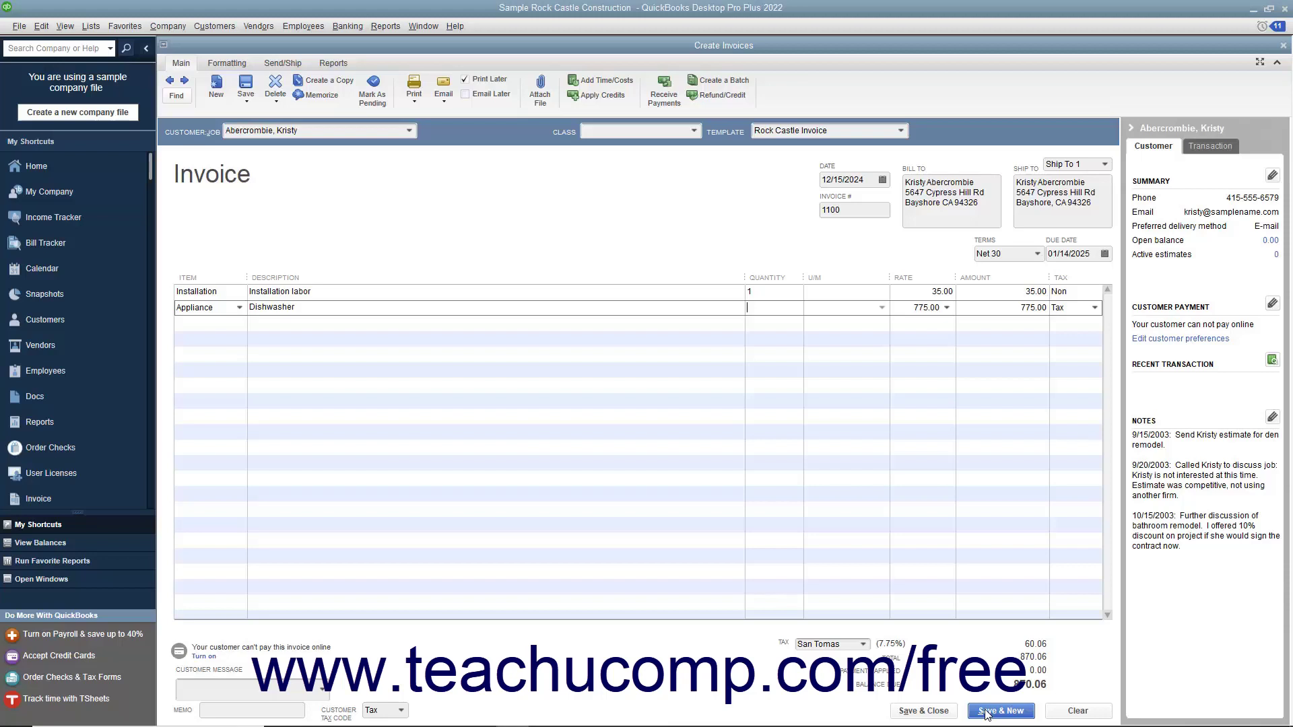
pyautogui.click(945, 711)
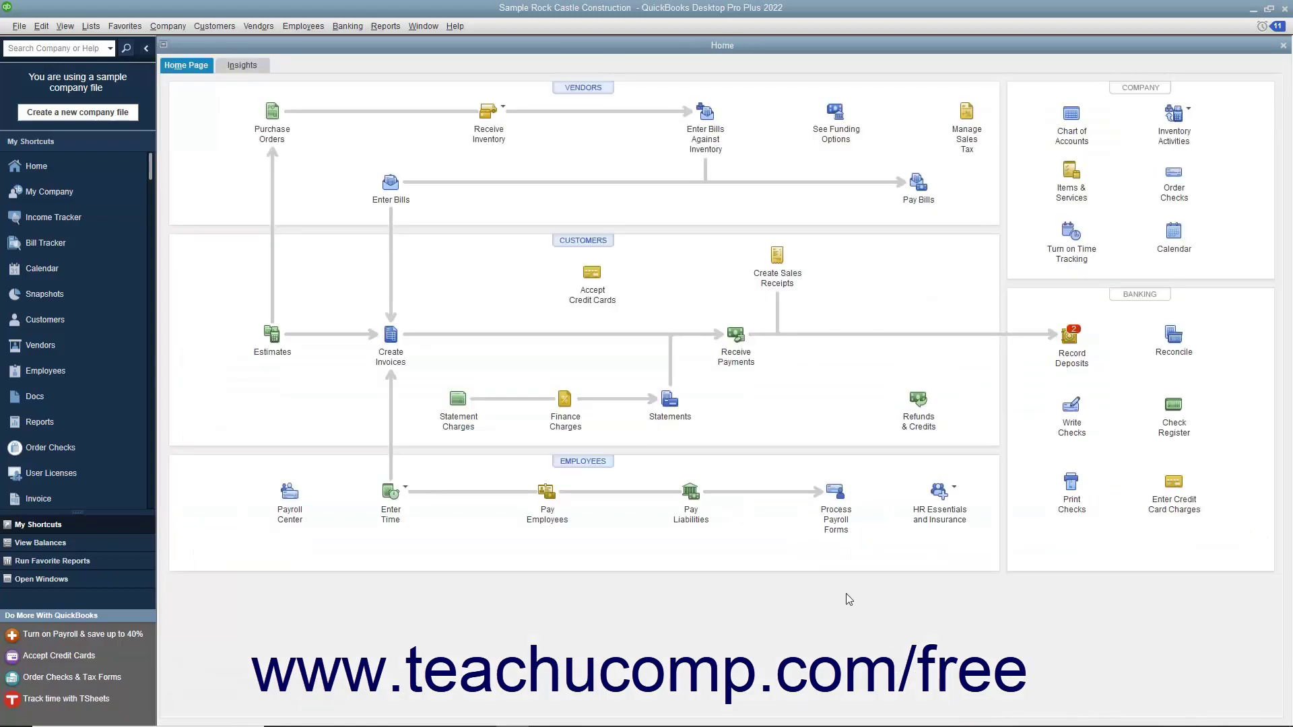
pyautogui.click(391, 336)
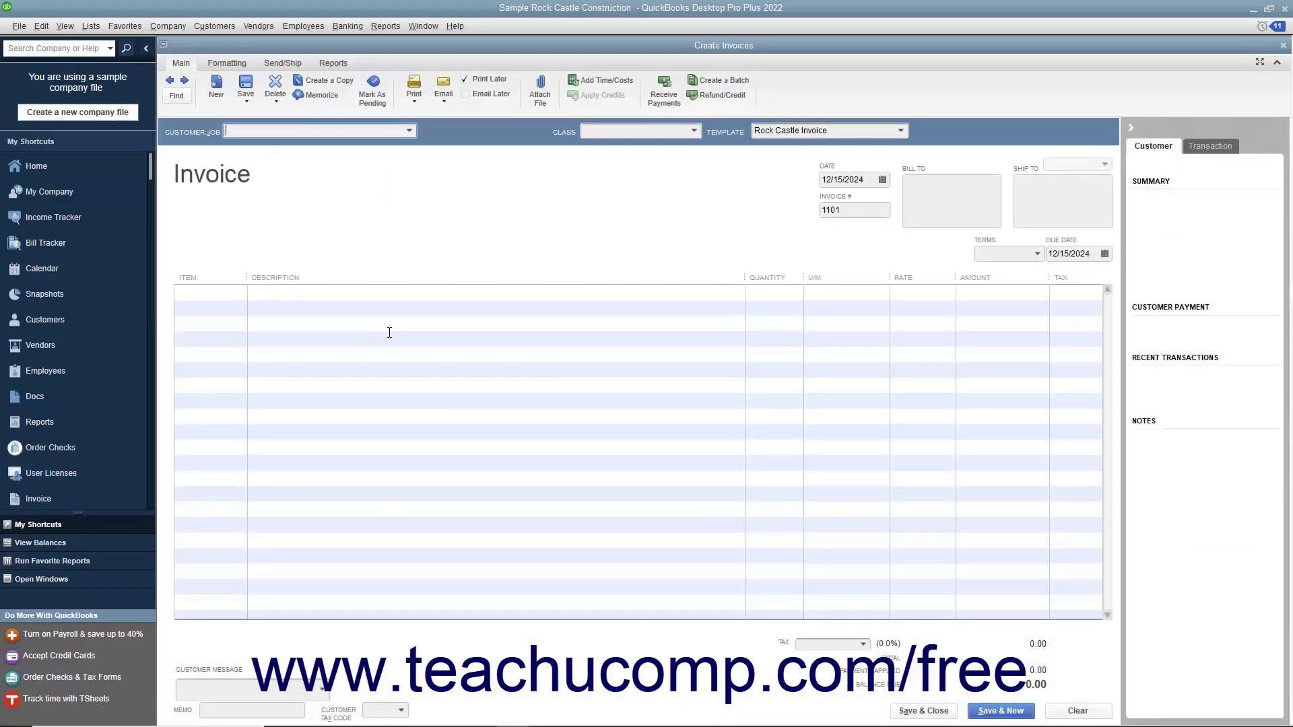
# Go back to saved invoice 1100, view its history, then close the invoice window.
pyautogui.click(169, 81)
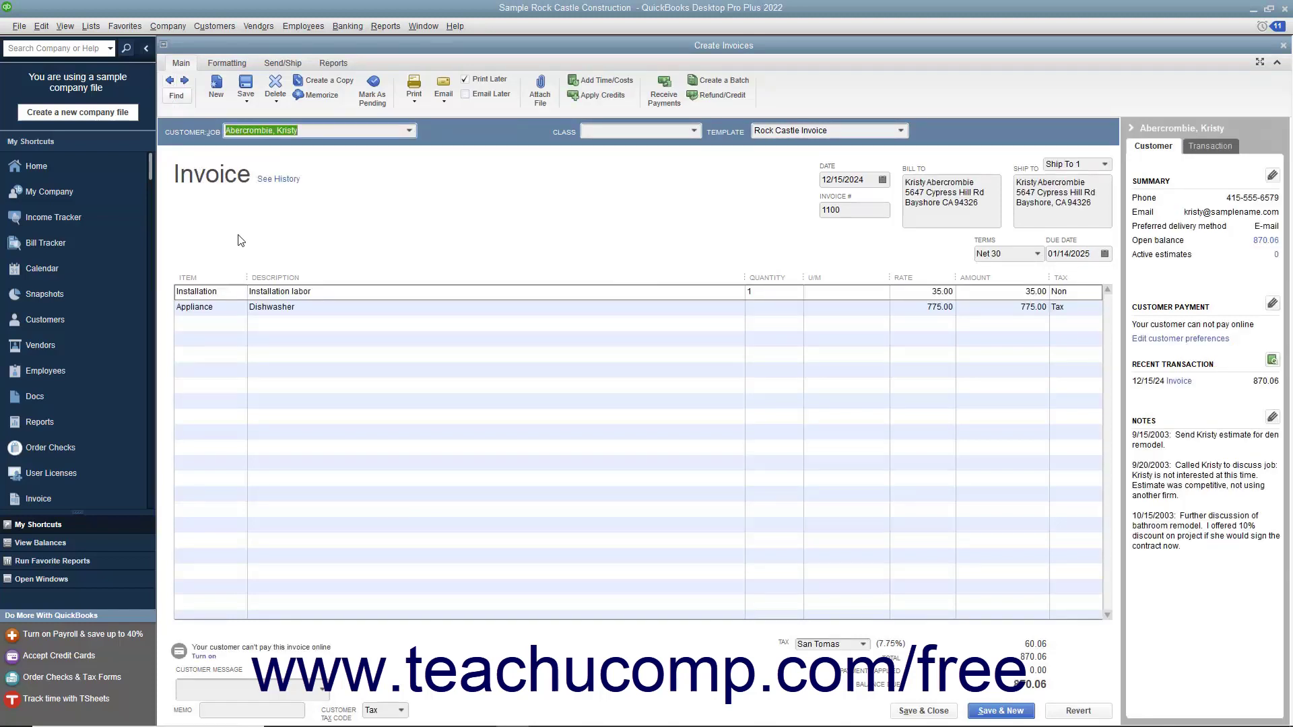
pyautogui.click(276, 181)
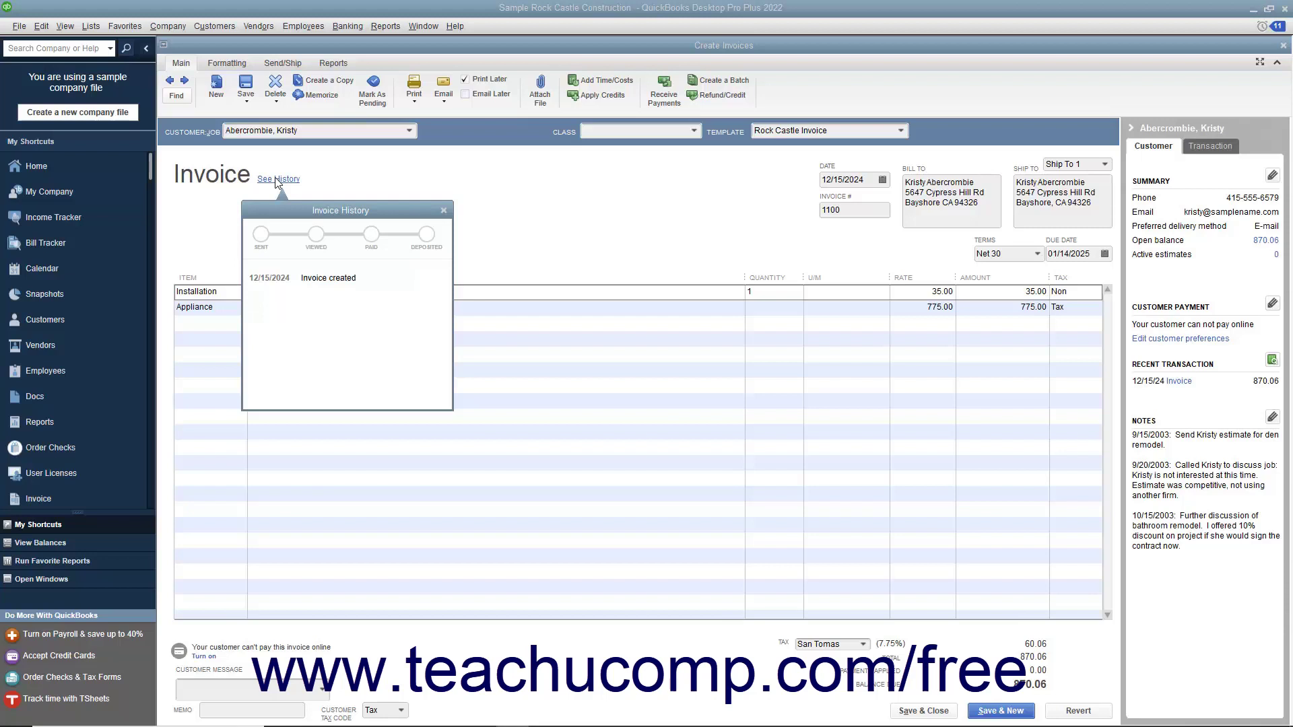
pyautogui.click(443, 213)
pyautogui.click(1283, 45)
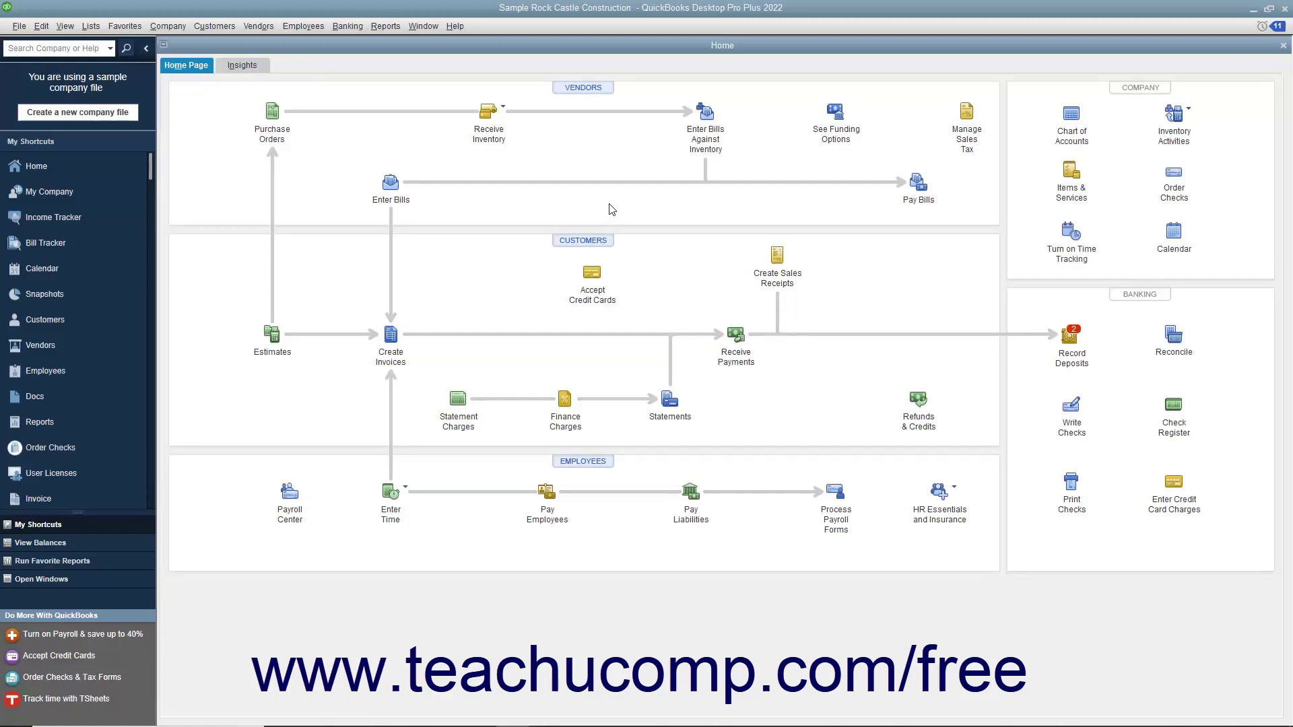
# Open the 11000 Accounts Receivable register from the Chart of Accounts.
pyautogui.click(93, 28)
pyautogui.click(108, 45)
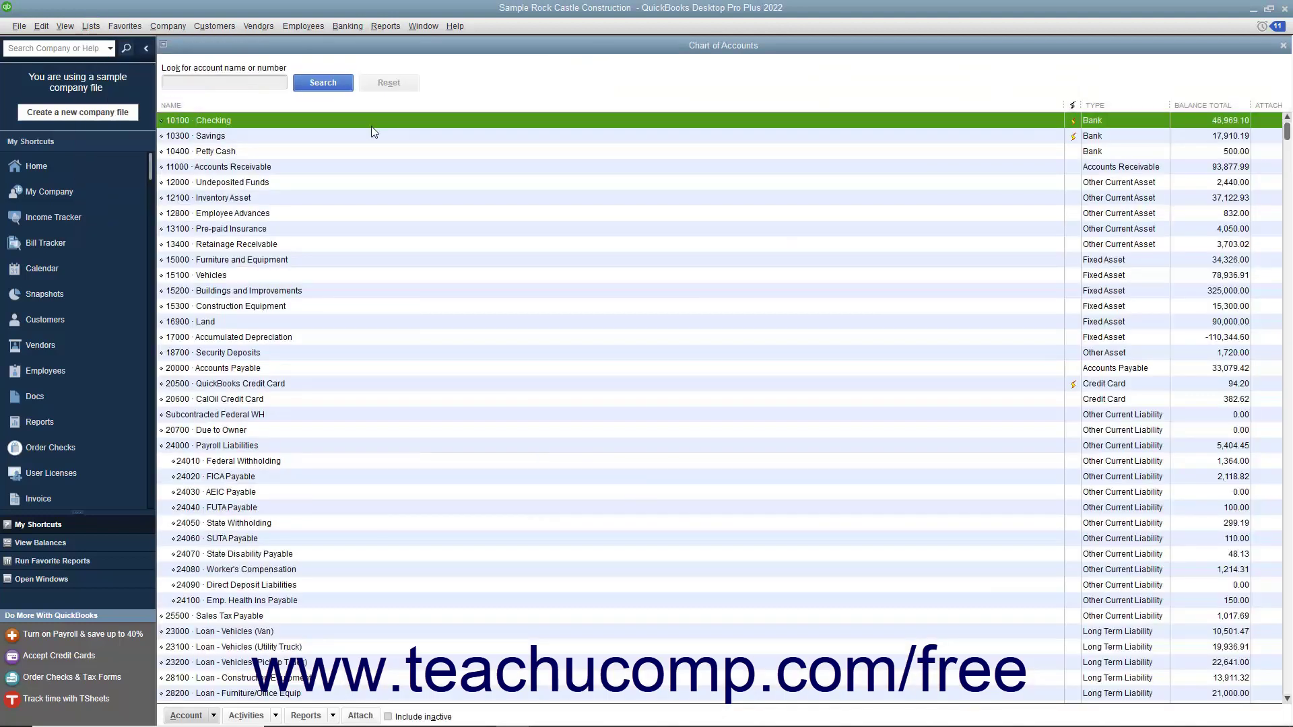
pyautogui.doubleClick(318, 167)
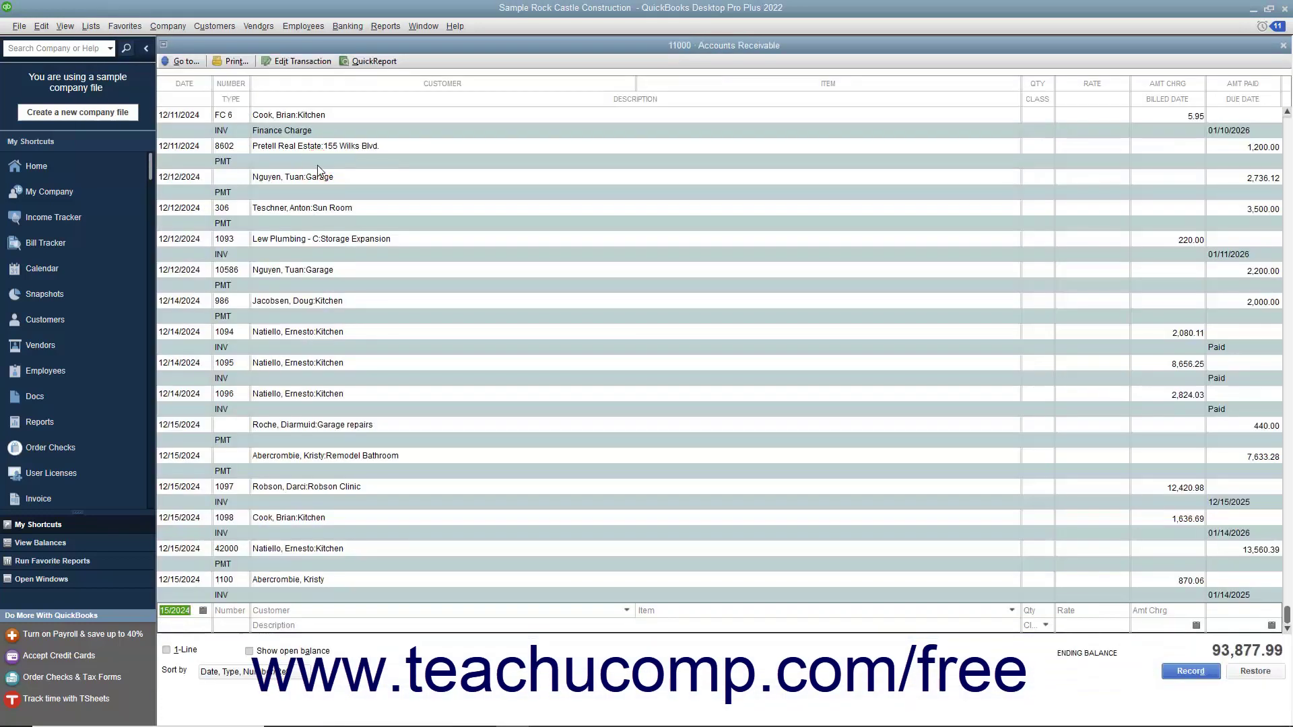